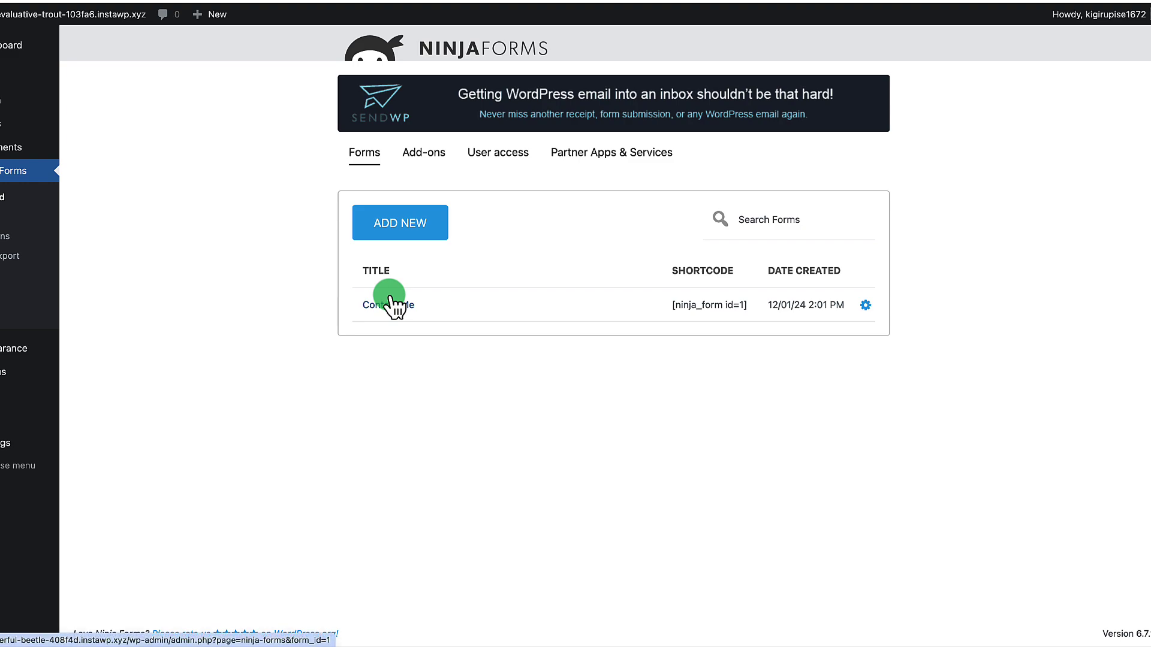
Open the Contact Me form's Zapier action, and switch to Zapier to view the Nov 30, 2024 run of the Twilio notification Zap.
left_click(390, 300)
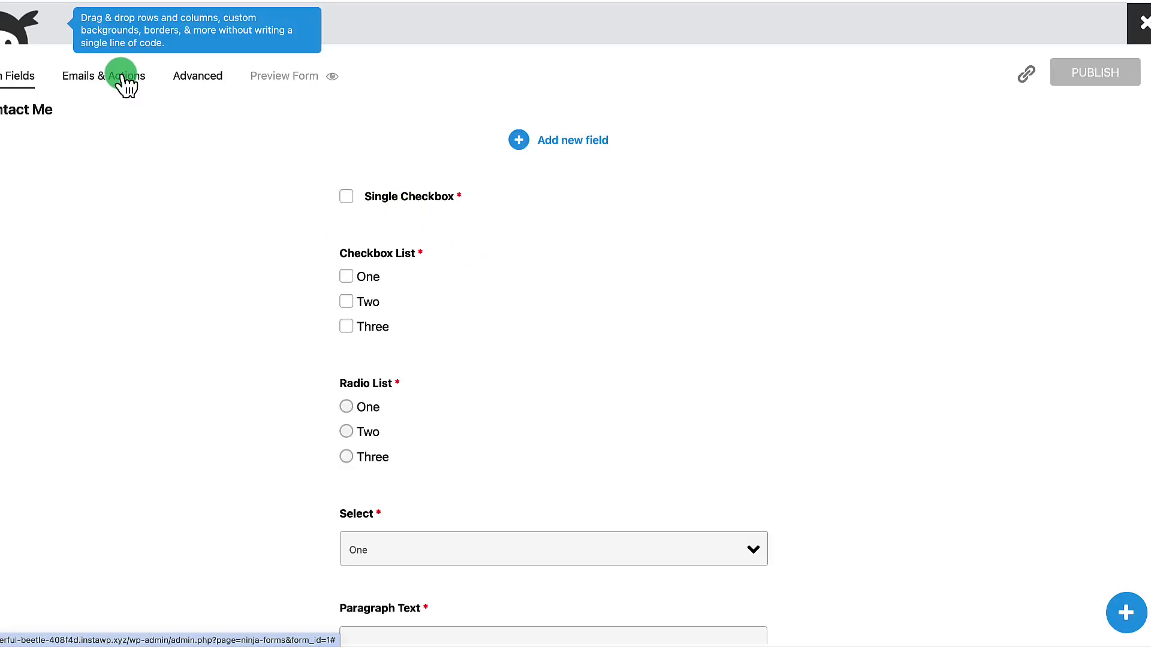
left_click(124, 75)
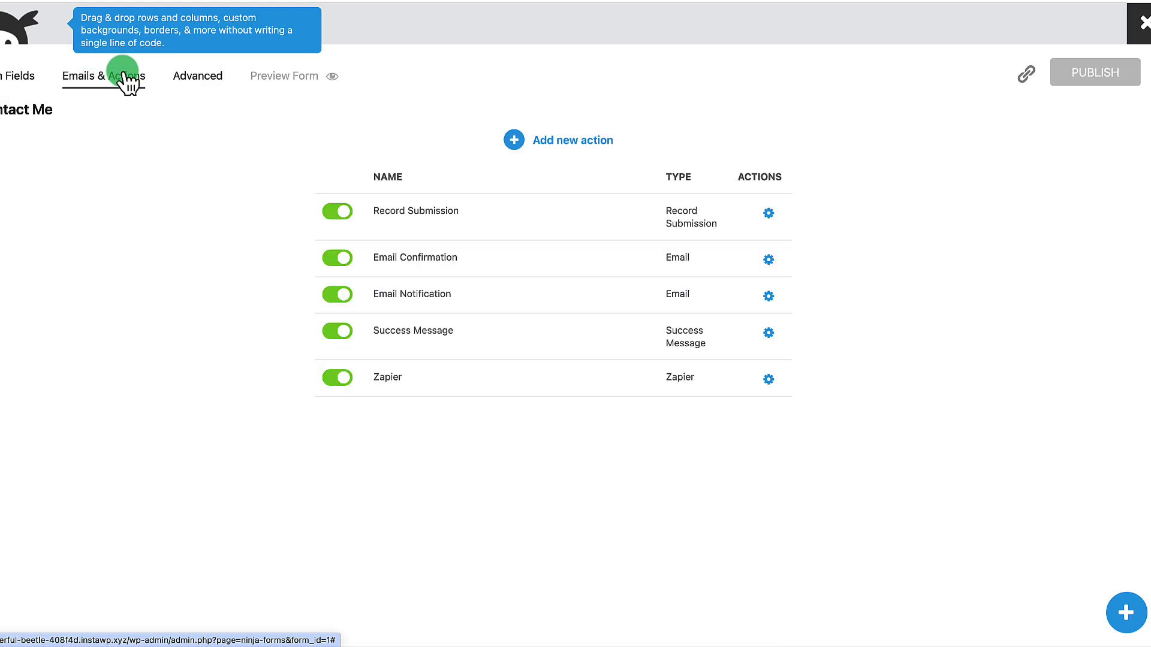
left_click(419, 387)
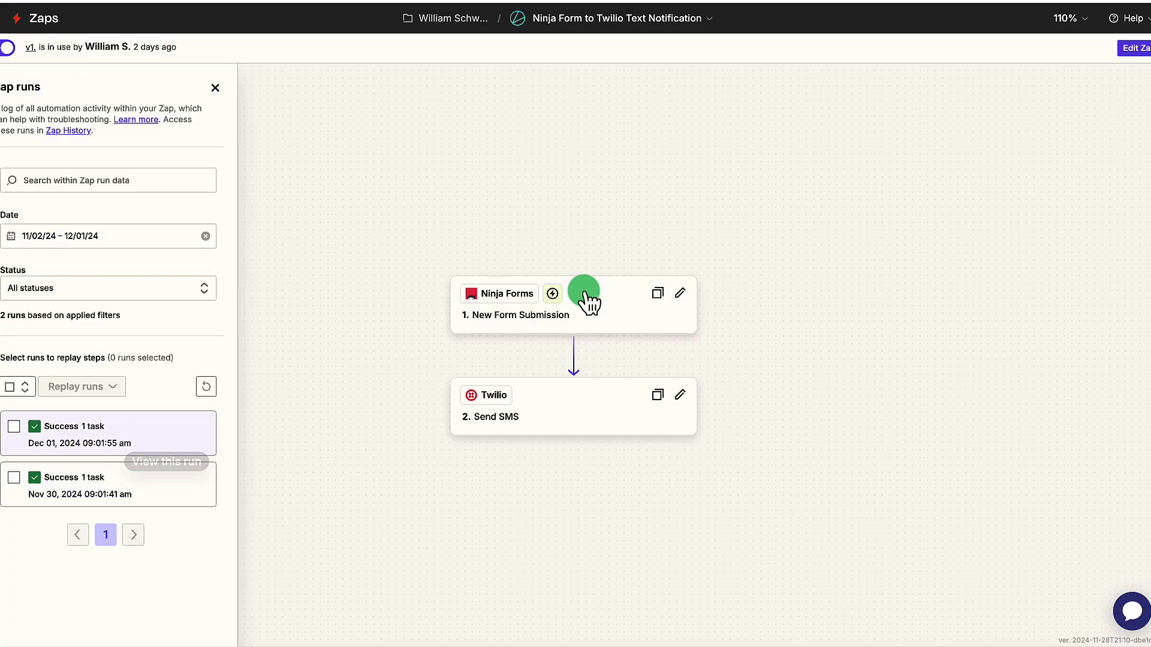
left_click(124, 501)
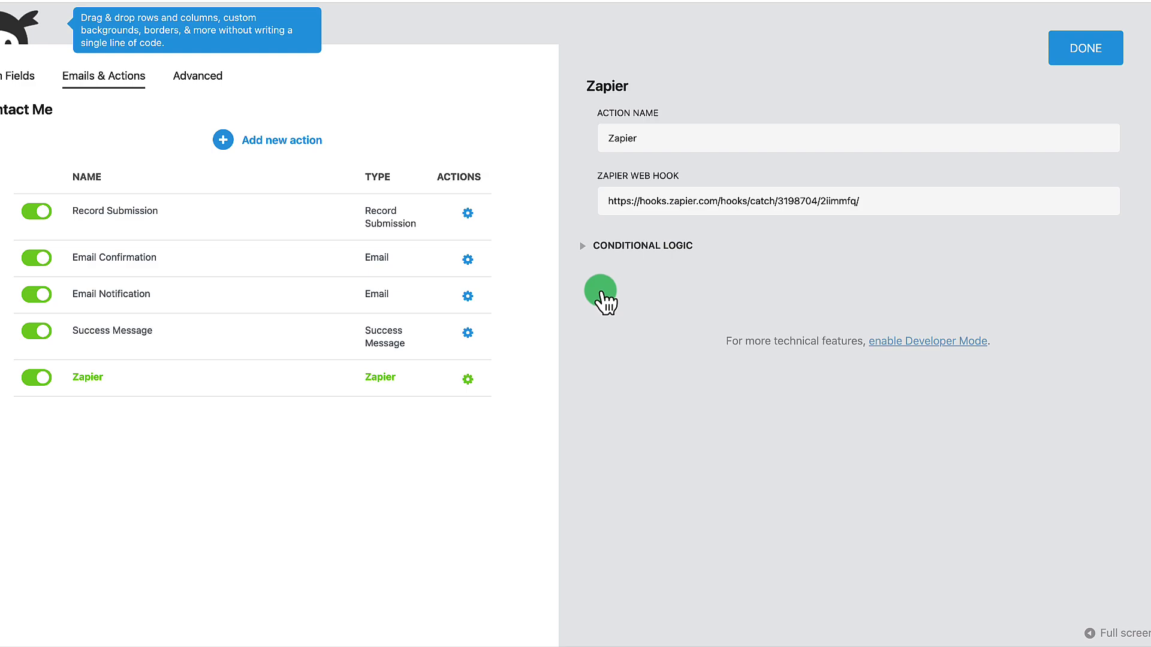
Set the Ninja Forms Zapier action's conditional logic to Don't Process This when Any condition is met.
left_click(622, 252)
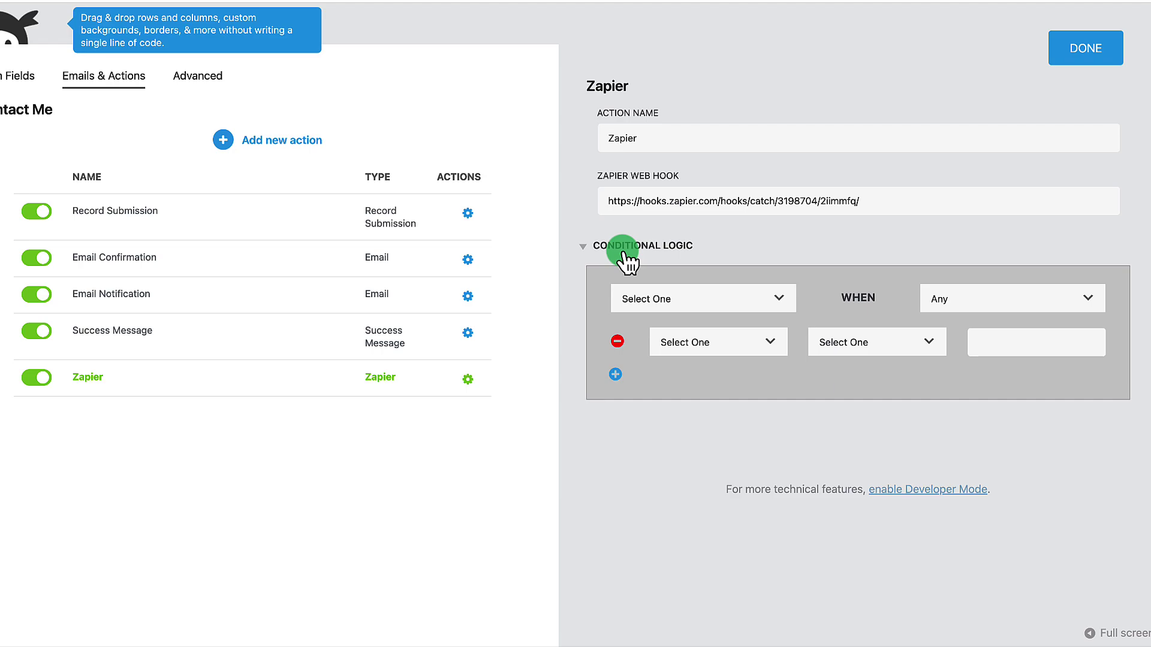
left_click(649, 304)
left_click(671, 333)
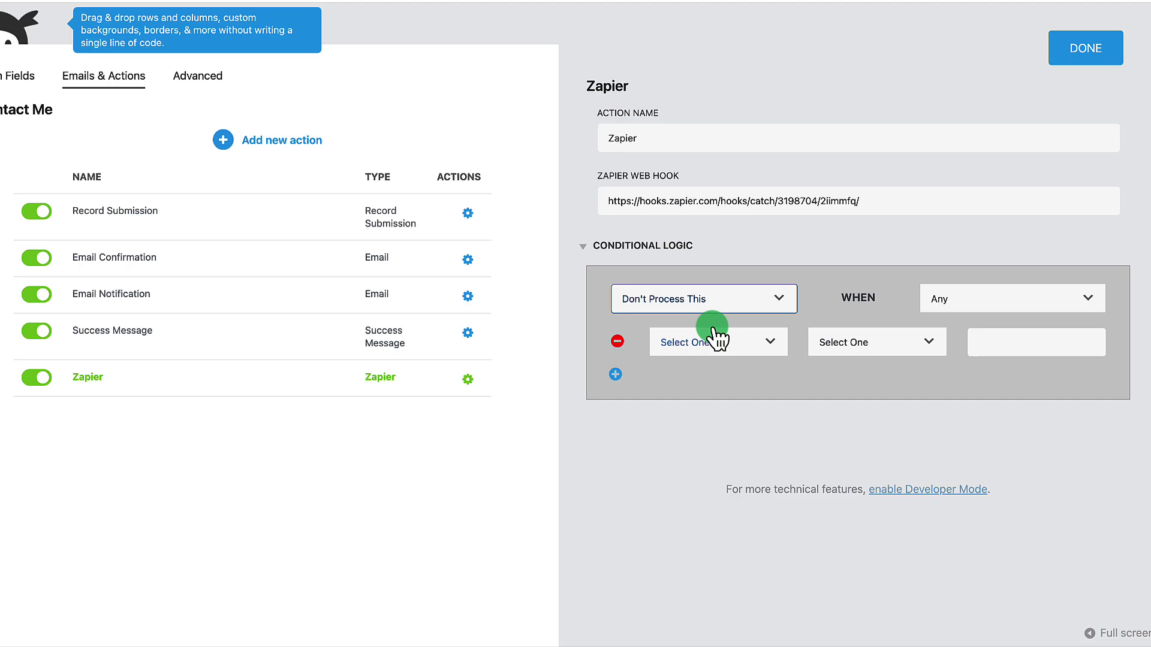
left_click(940, 303)
left_click(941, 301)
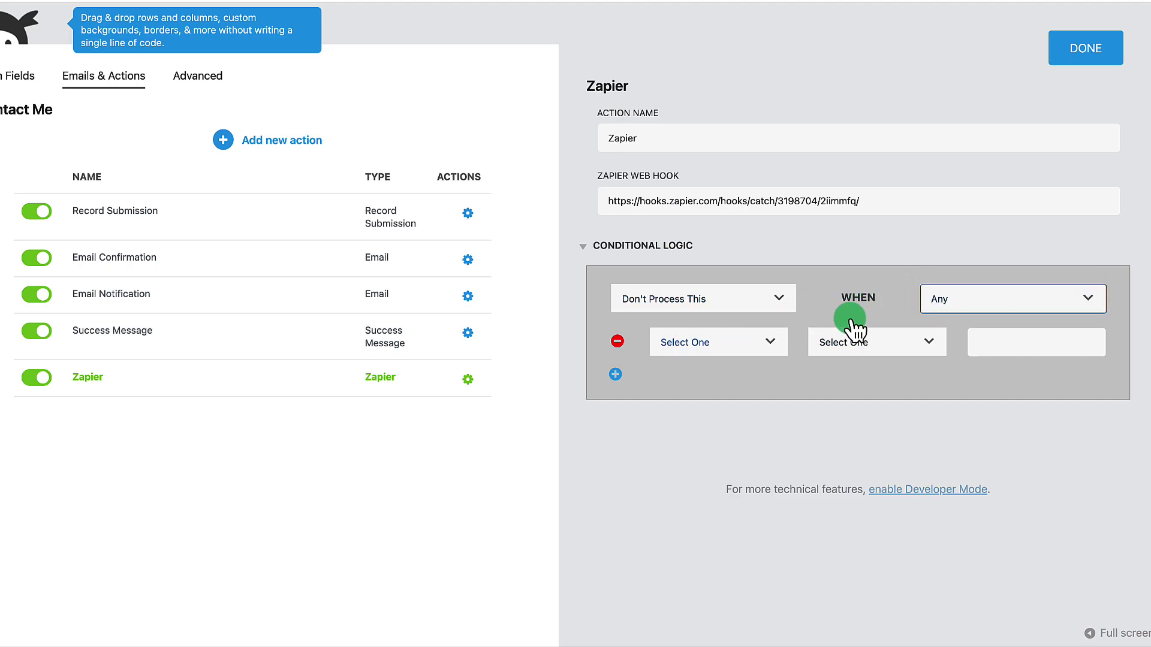
Define the conditional logic rule so that Email contains checkview.io.
left_click(737, 349)
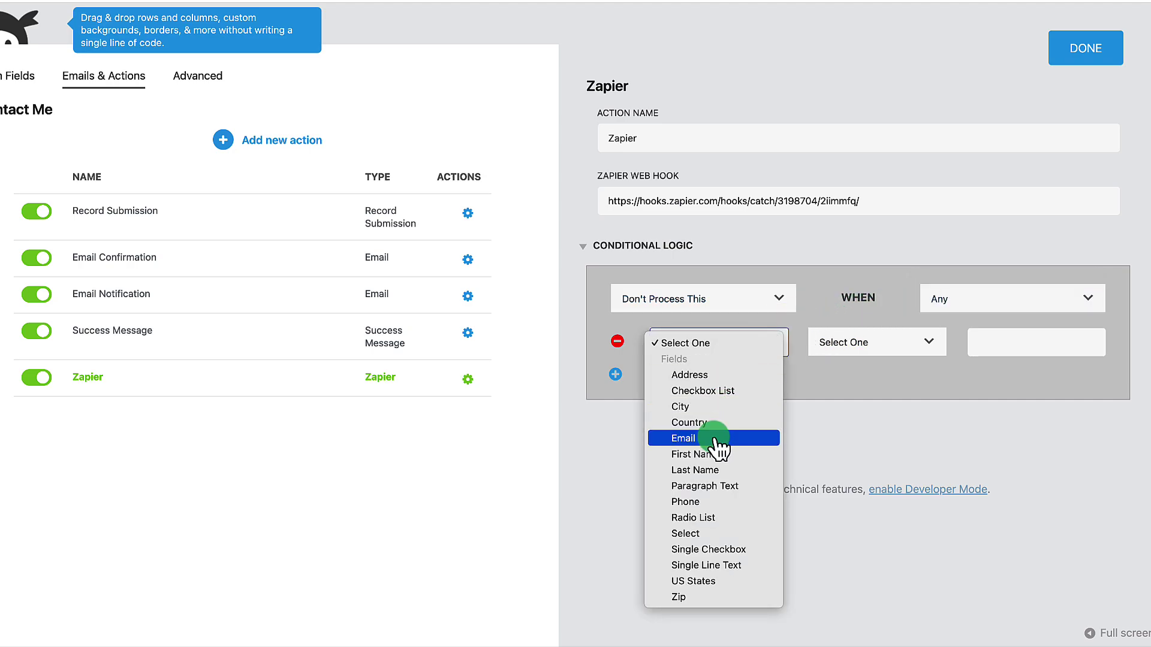
left_click(713, 439)
left_click(876, 342)
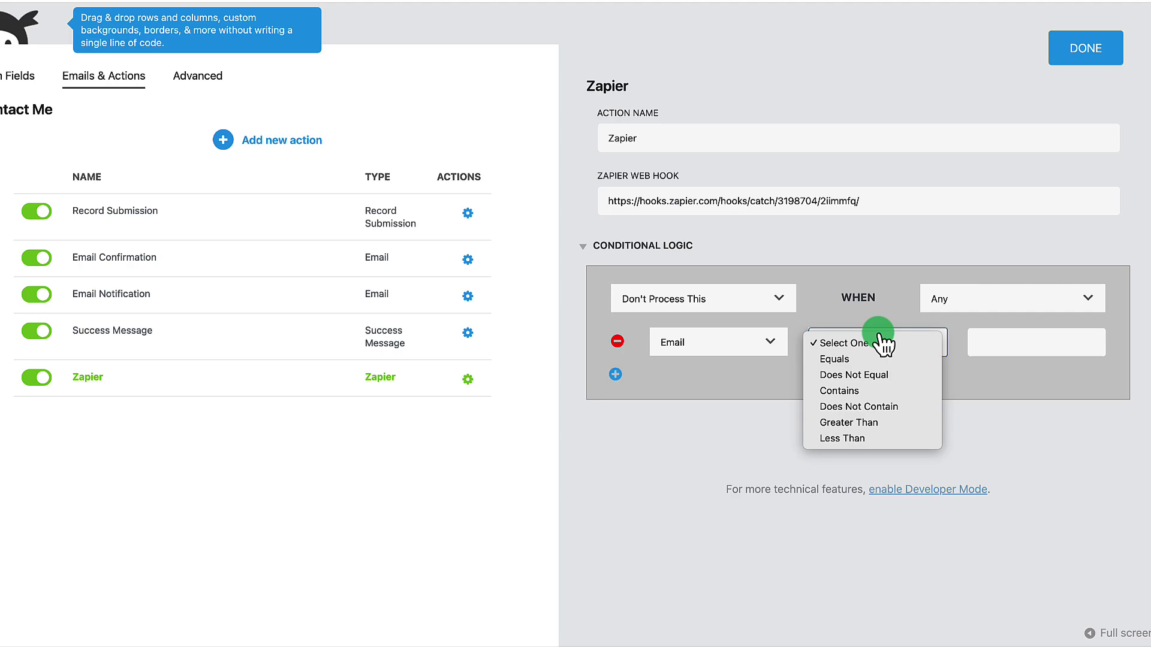
left_click(872, 391)
left_click(996, 342)
type("c")
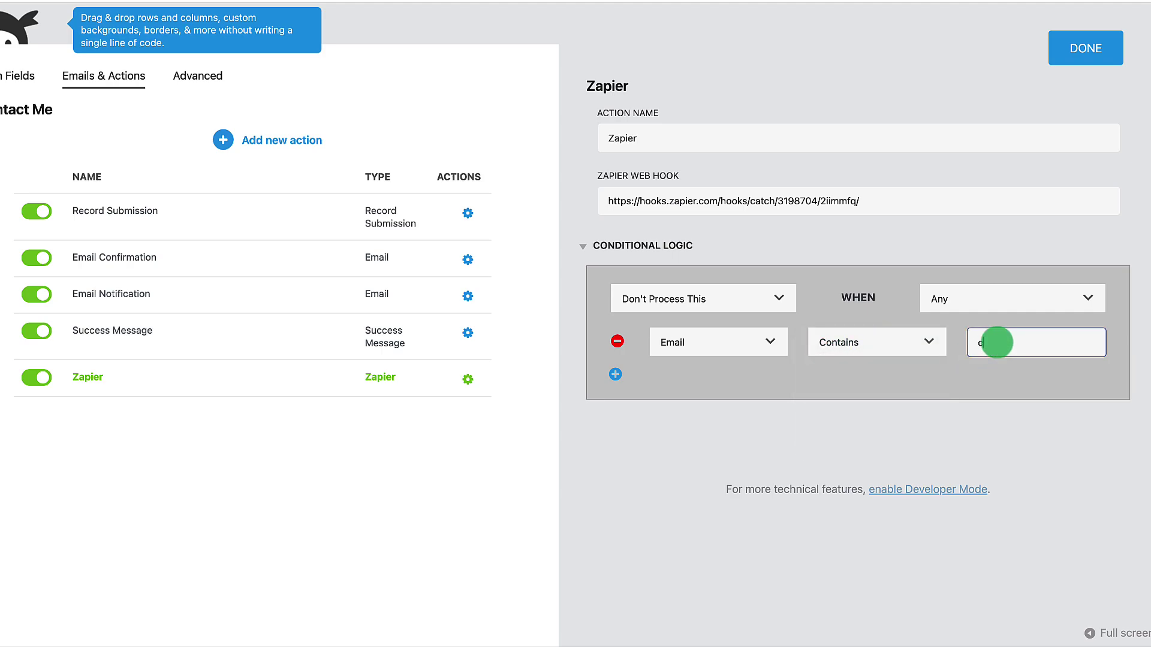
type("heckview.io")
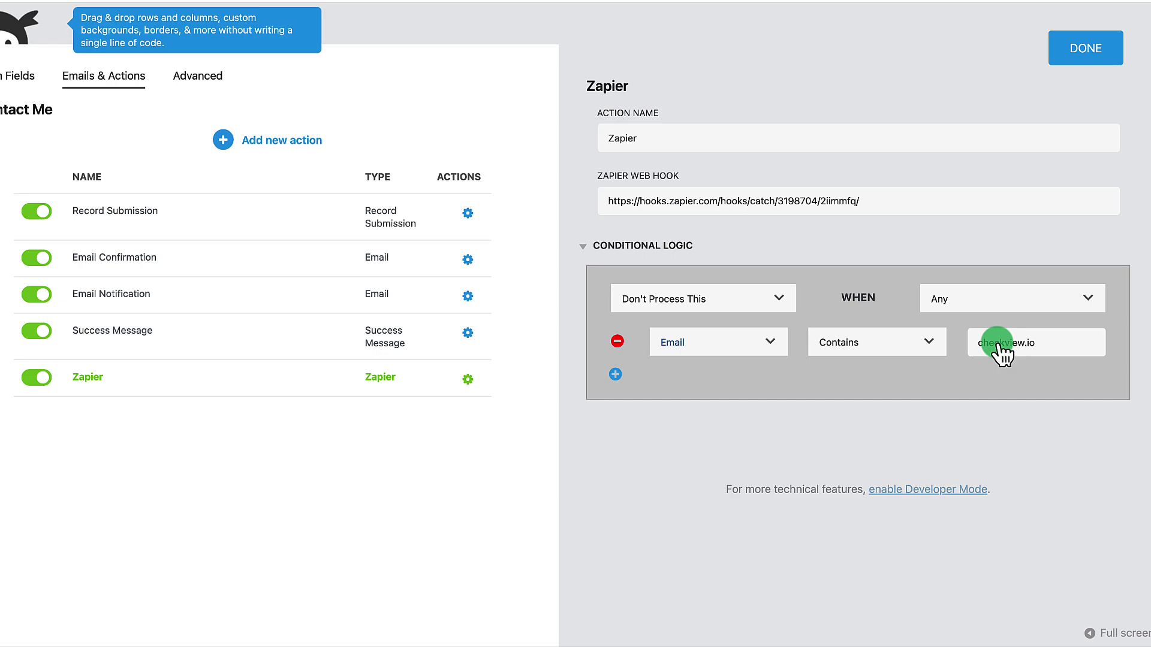
Remove the email rule from the conditional logic and finish editing the Zapier action.
left_click(617, 341)
left_click(1088, 66)
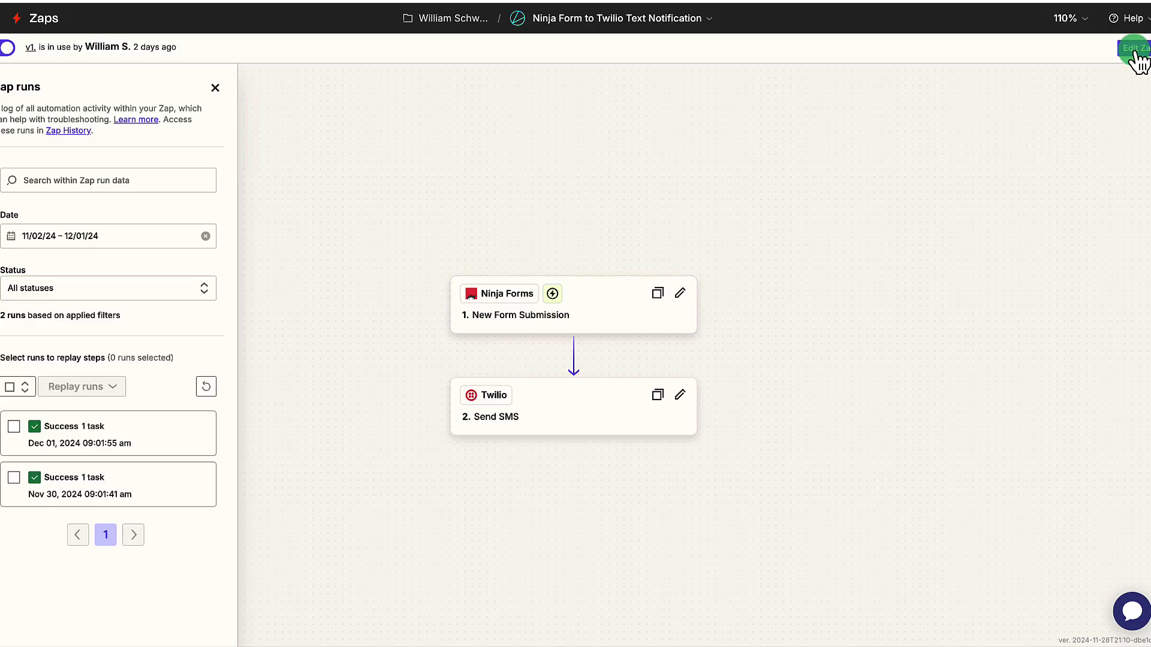
Switch to Zapier, edit the Ninja Form to Twilio Text Notification Zap and insert a Filter step between Ninja Forms and Twilio.
left_click(1131, 47)
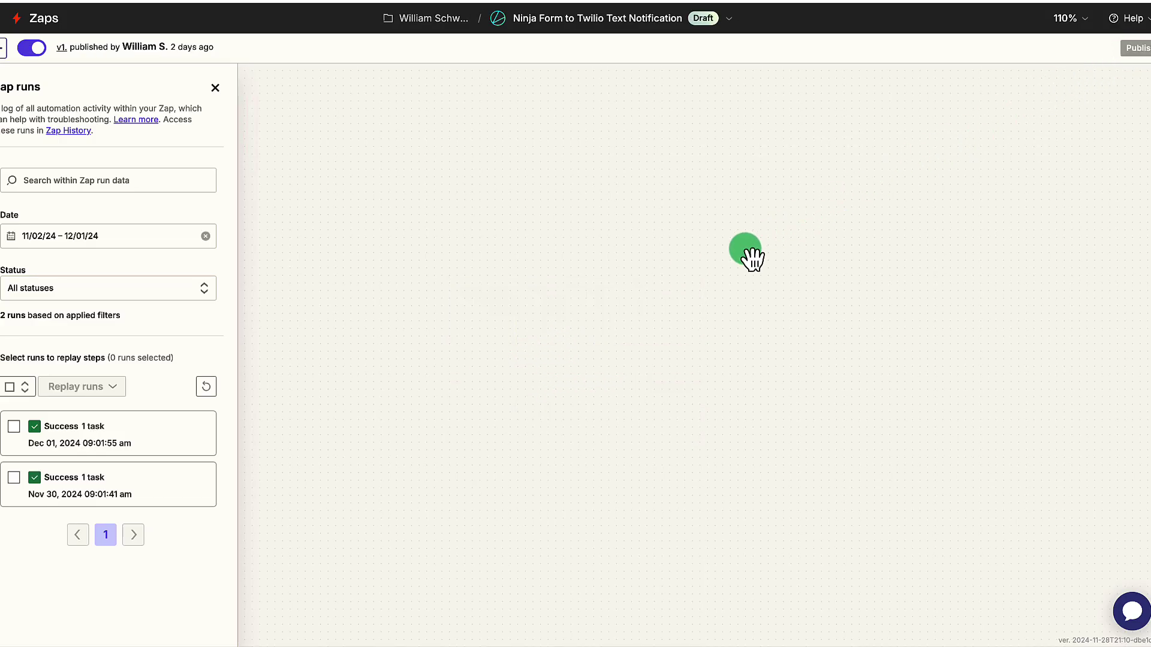
left_click(576, 334)
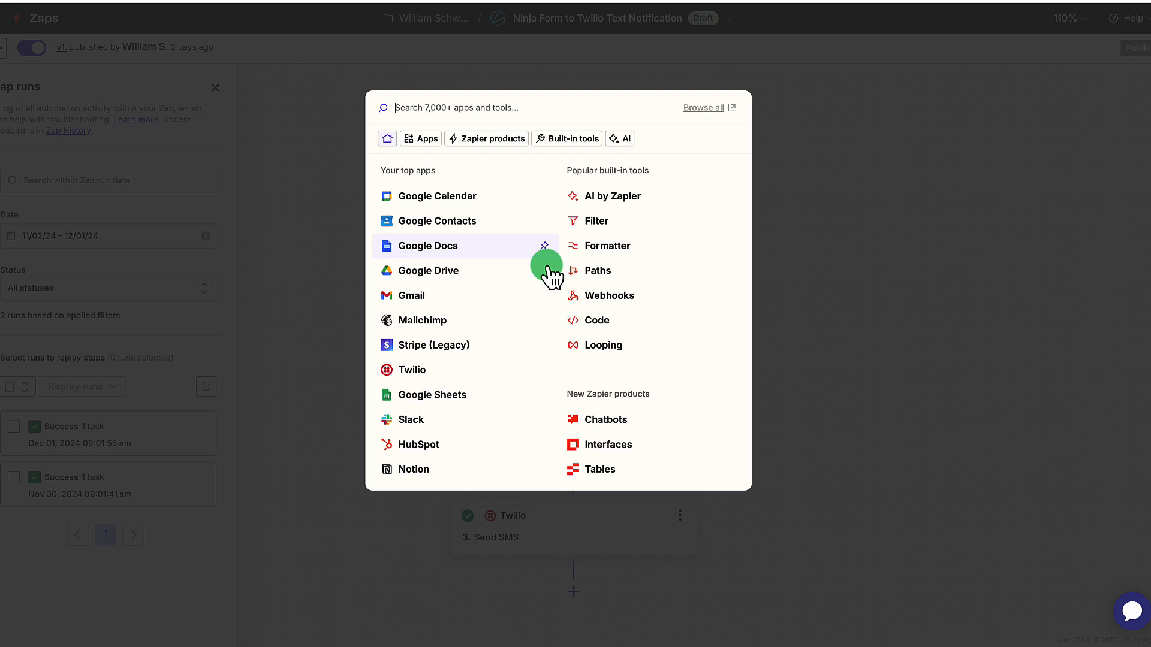
left_click(590, 222)
Choose Email from the New Form Submission data as the filter rule's field.
left_click(1021, 173)
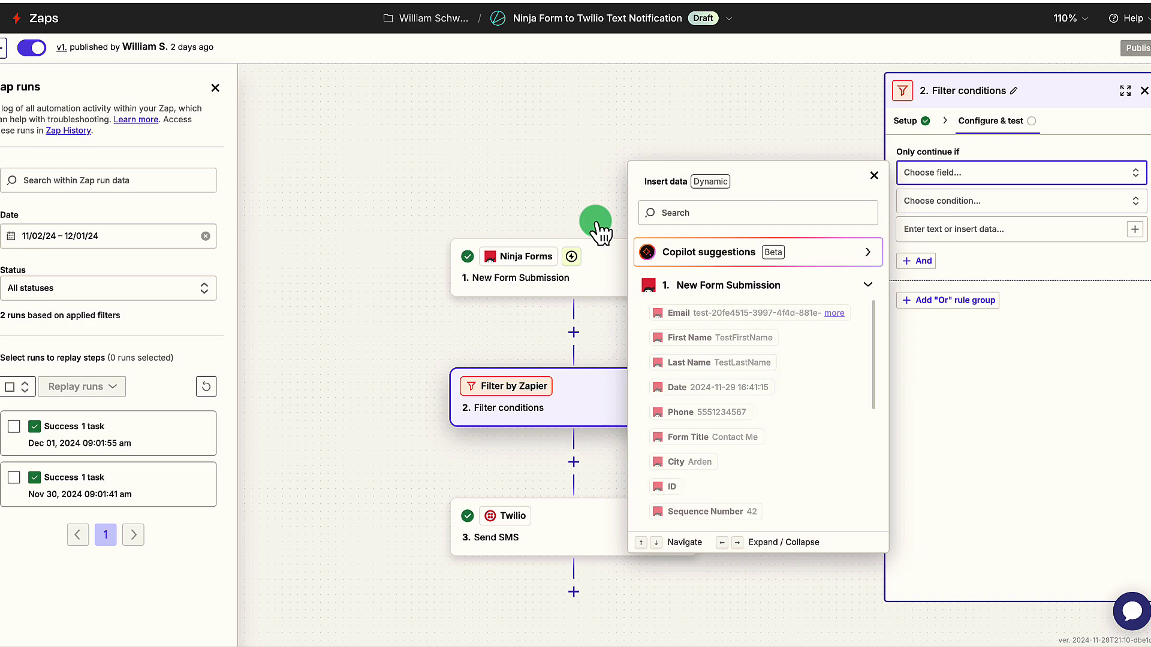
key("Up")
key("Up")
key("Up")
key("Up")
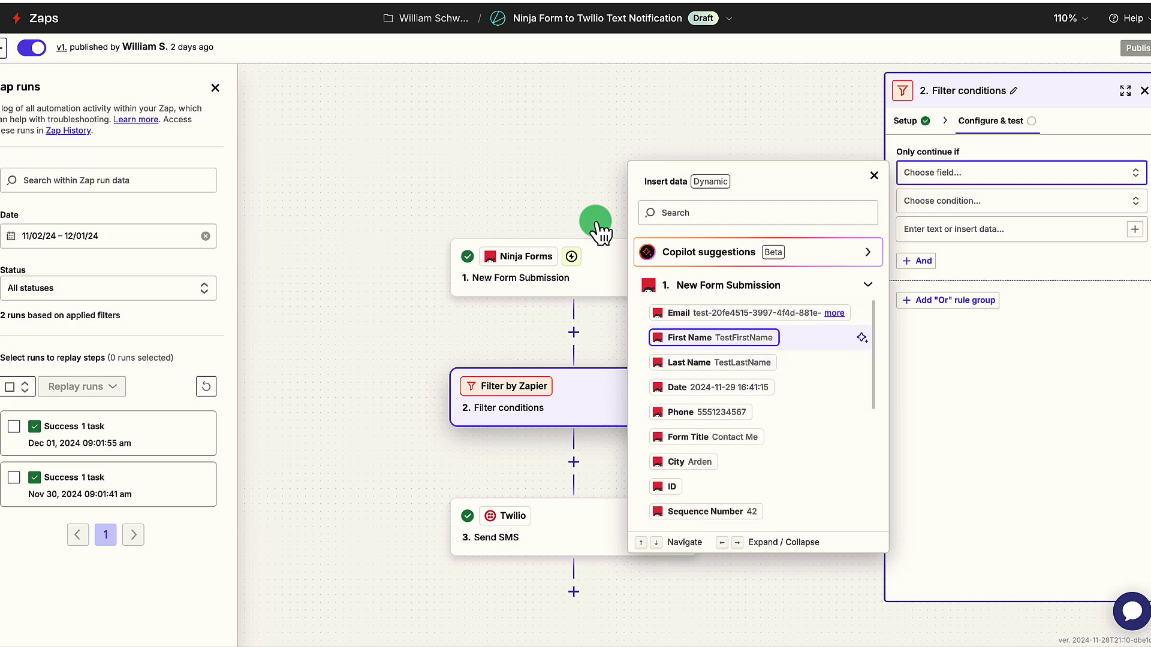
key("Return")
Set the filter rule's condition to (Text) Does not contain with the value checkview.io.
left_click(955, 210)
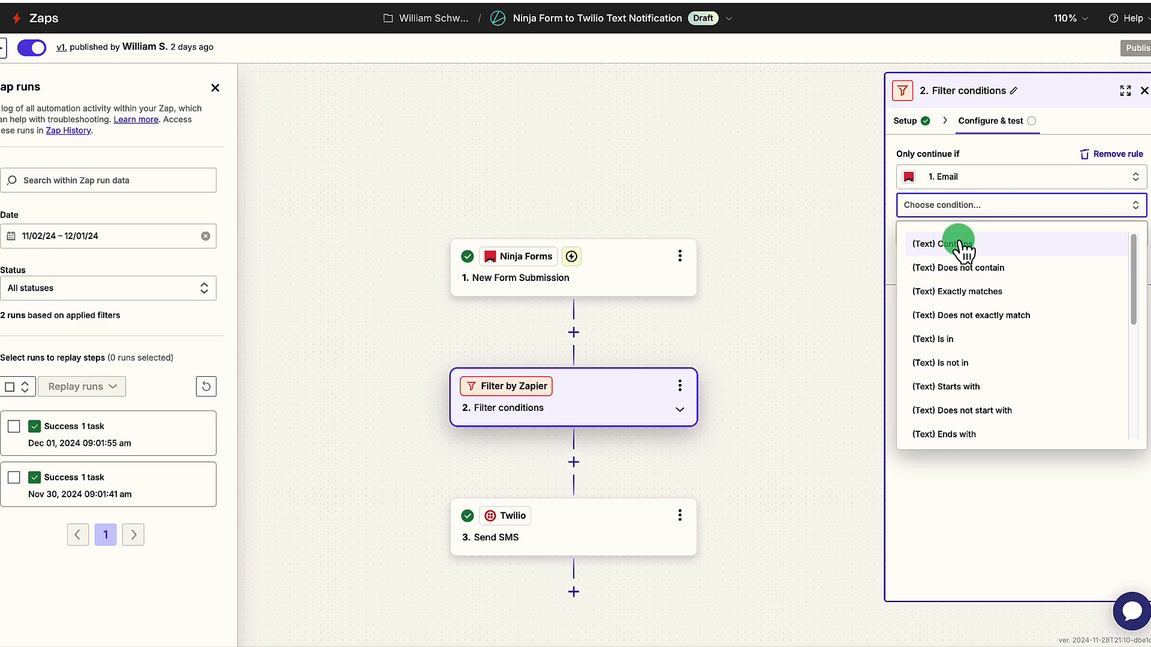
key("Down")
key("Return")
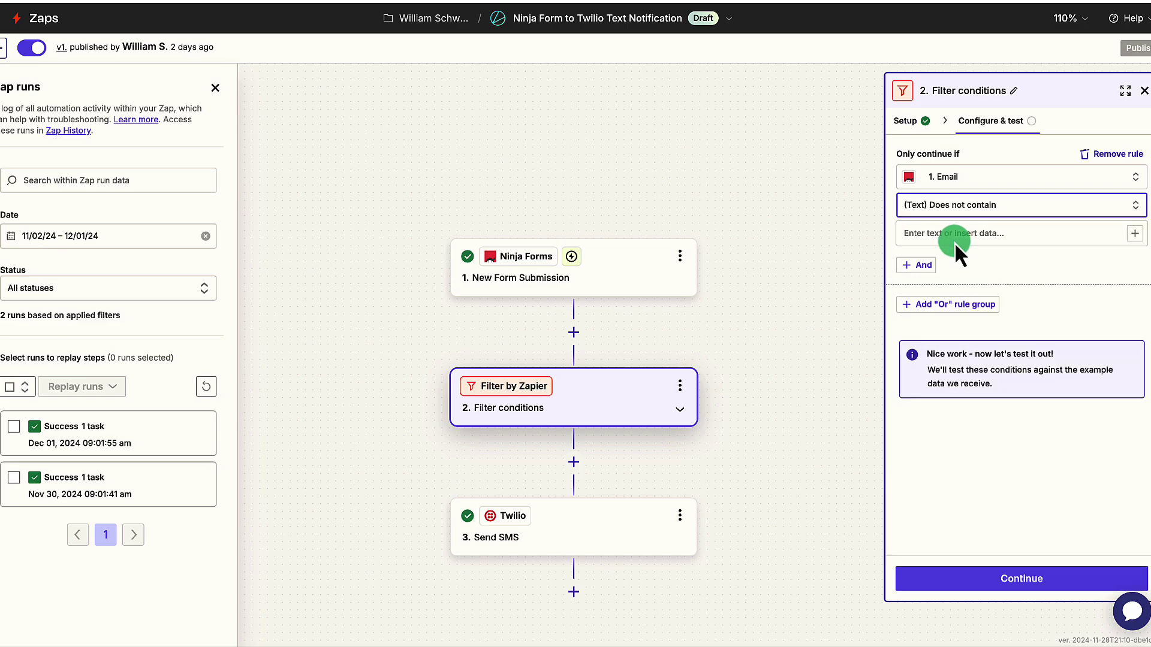
left_click(955, 240)
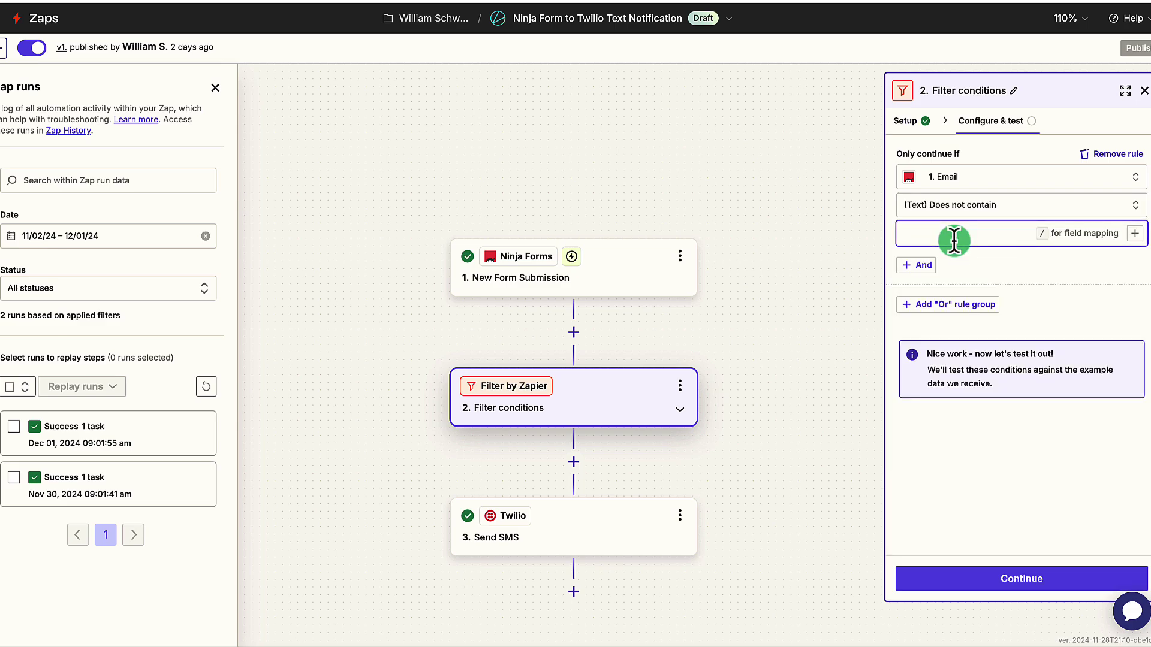
type("check")
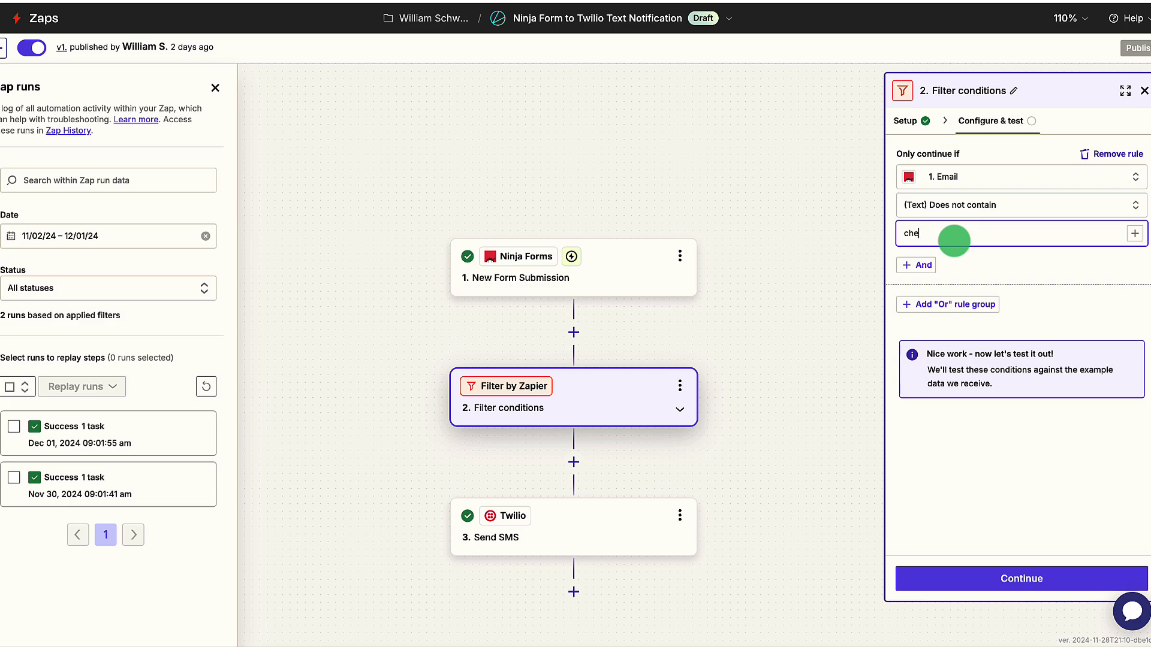
type("view.io")
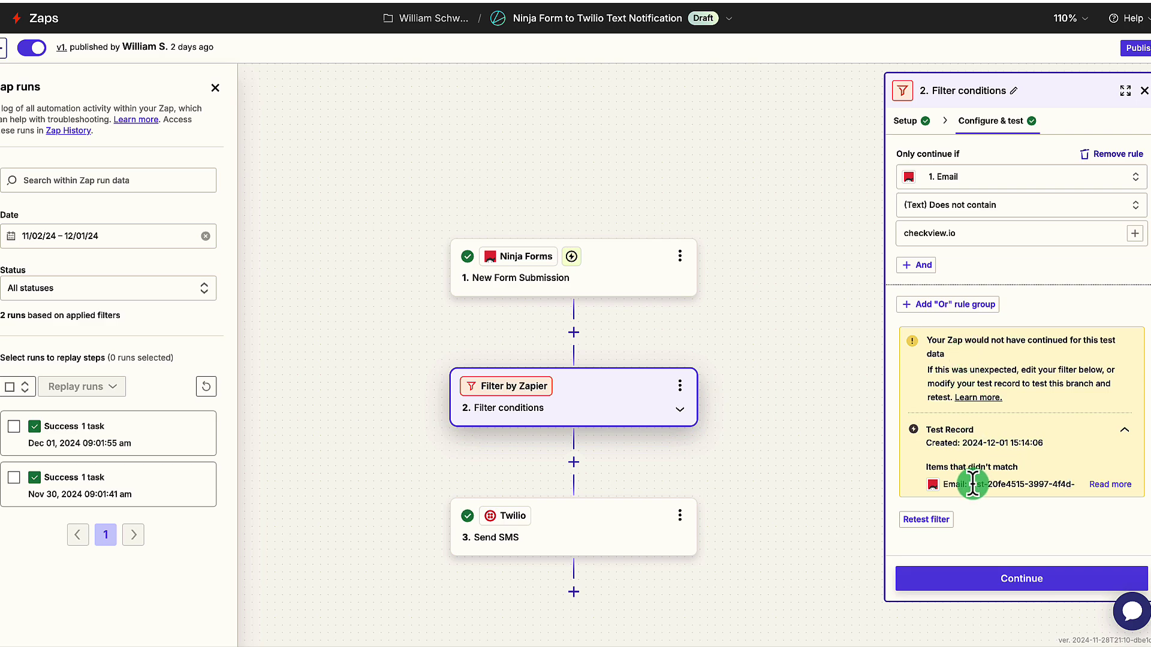
Check the email domain in the filter's test record, continue past the filter and publish the Zap.
left_click_drag(970, 484, 1100, 495)
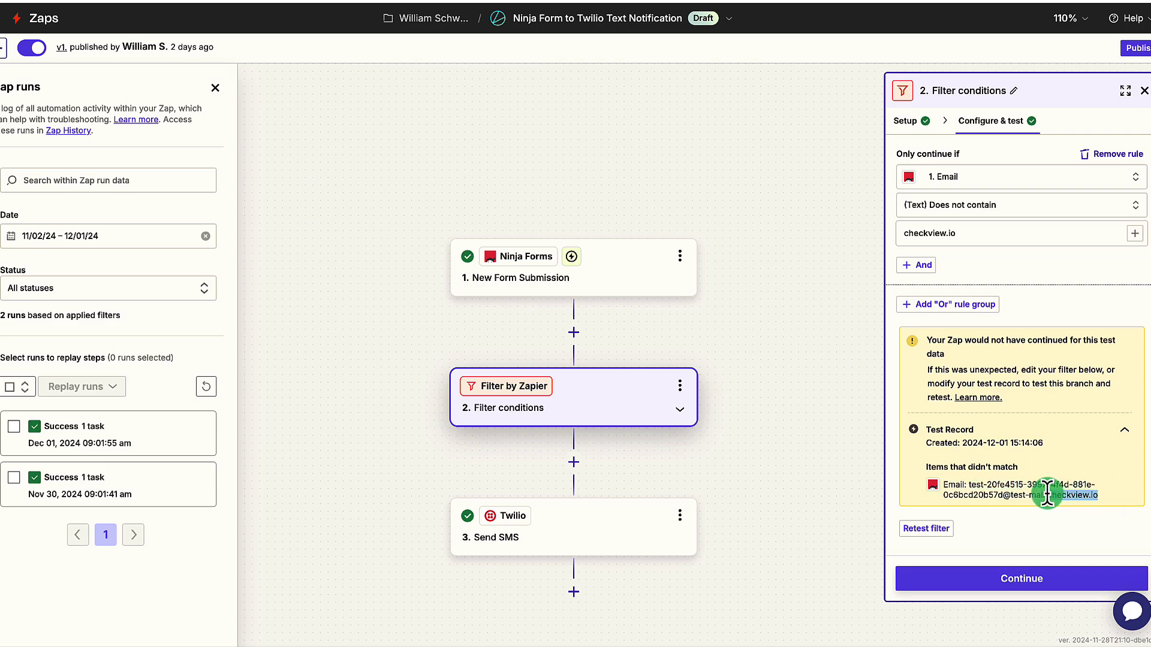
left_click(1037, 581)
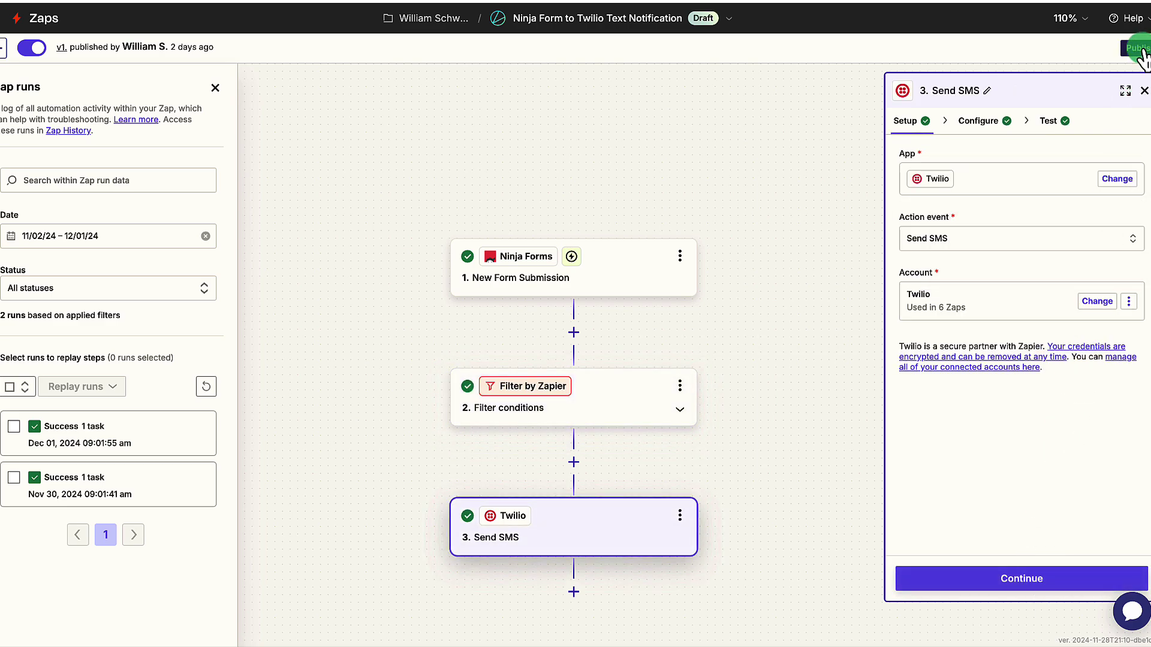
left_click(1134, 48)
key("Return")
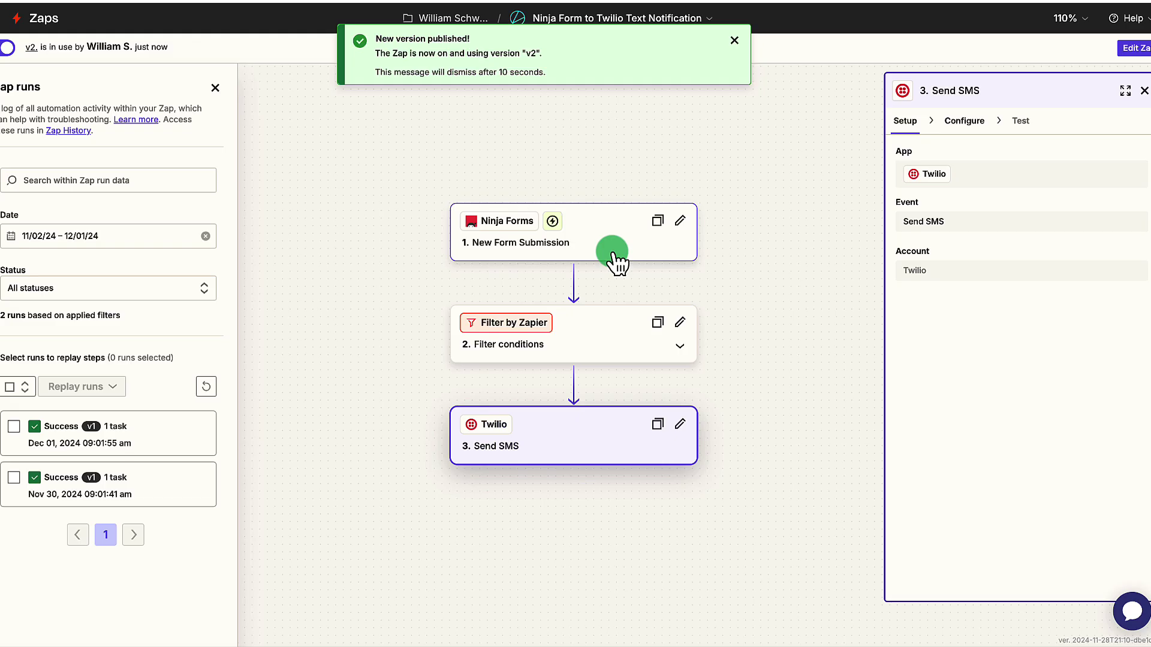